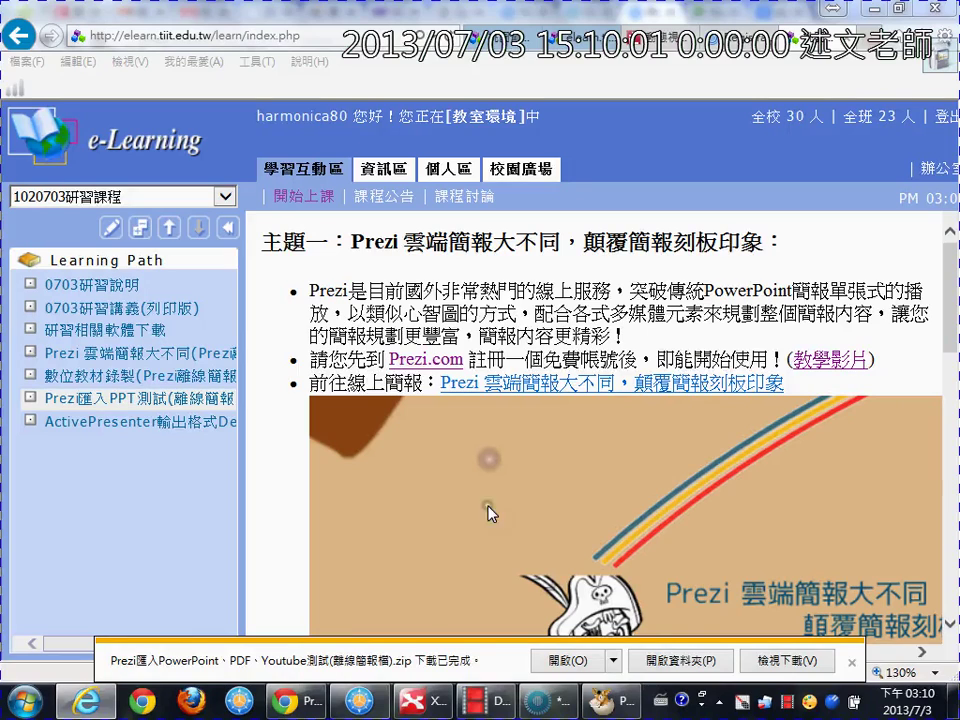
Close the finished Prezi zip download notice in Internet Explorer and switch to Prezi Desktop
{"action": "left_click", "coordinate": [851, 662]}
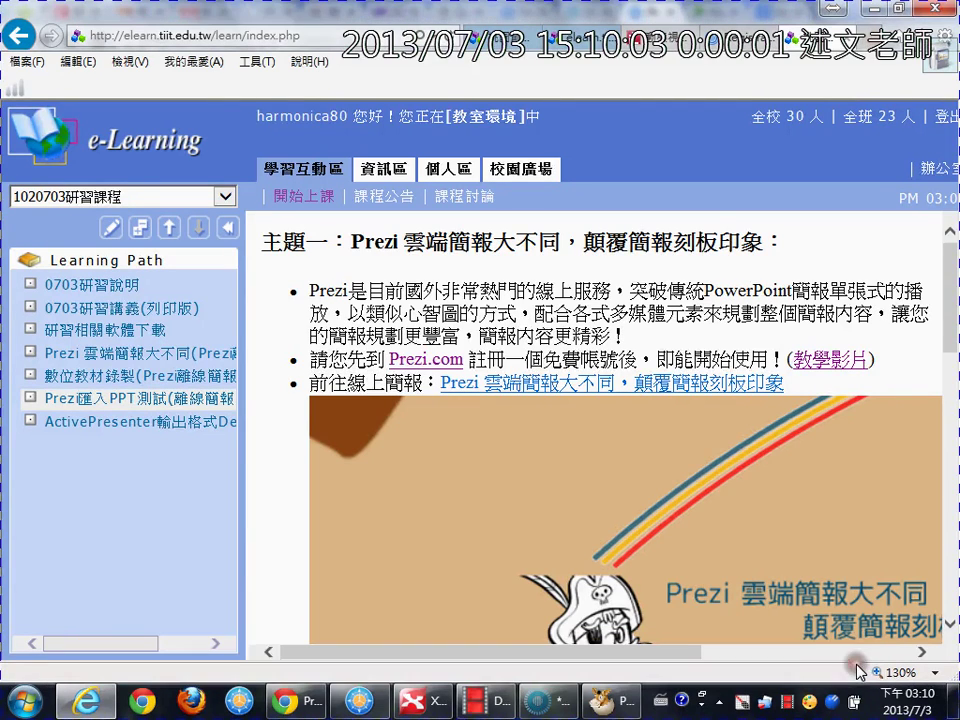
{"action": "left_click", "coordinate": [552, 700]}
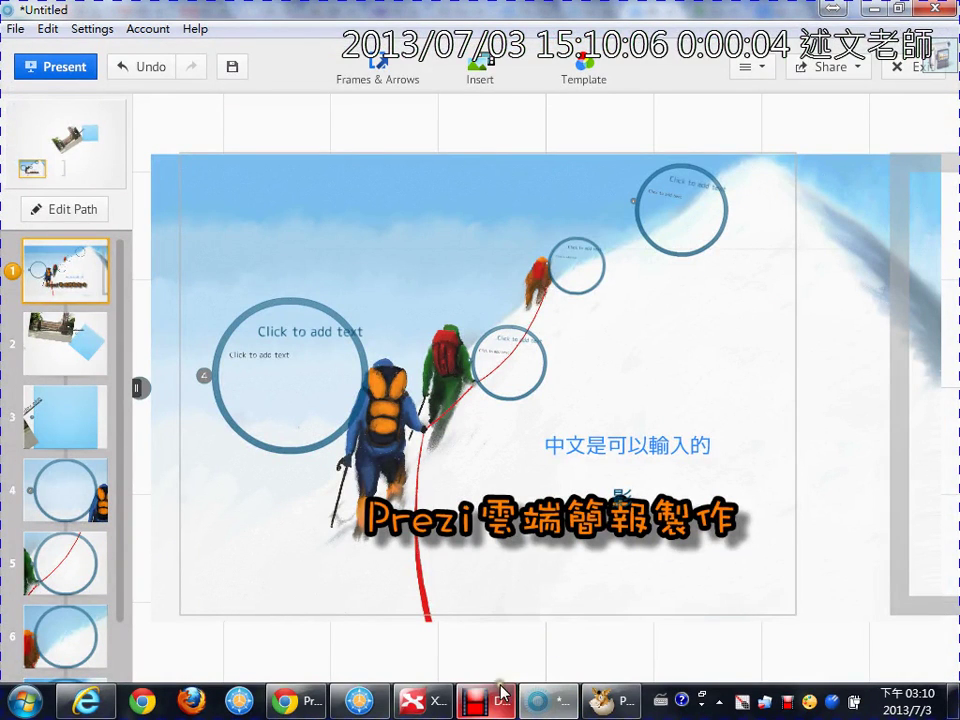
Switch to Chrome to view the online prezi's Insert All and Select layout slide
{"action": "left_click", "coordinate": [297, 700]}
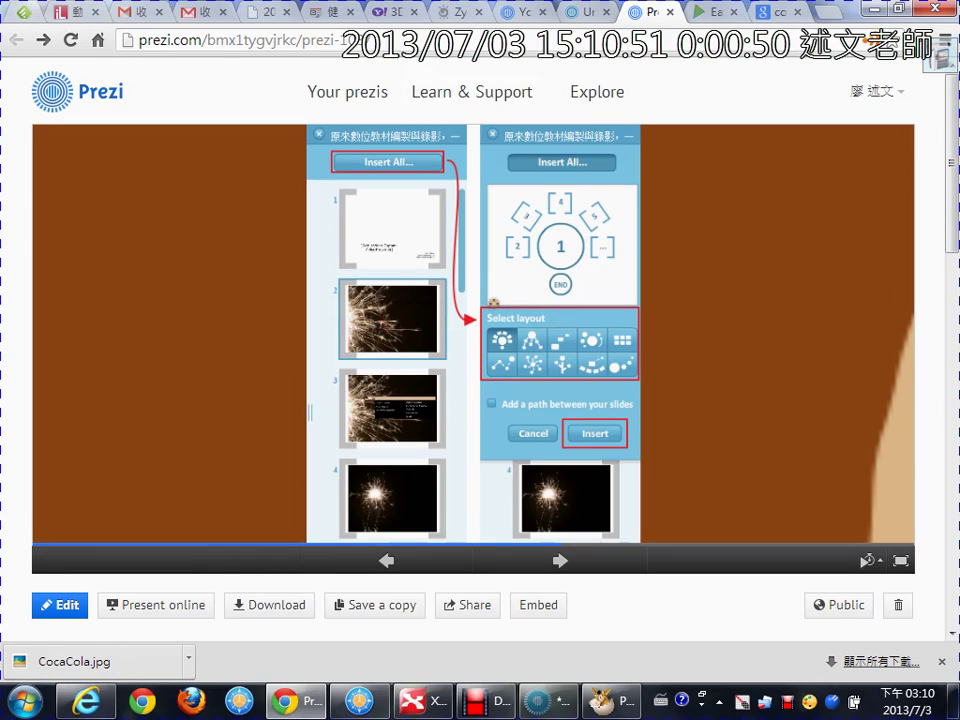
Mark the layout choices in red, zoom into the Select layout panel, then switch to FreeCommander
{"action": "mouse_move", "coordinate": [486, 305]}
{"action": "left_mouse_down"}
{"action": "mouse_move", "coordinate": [663, 200]}
{"action": "mouse_move", "coordinate": [515, 282]}
{"action": "left_mouse_up"}
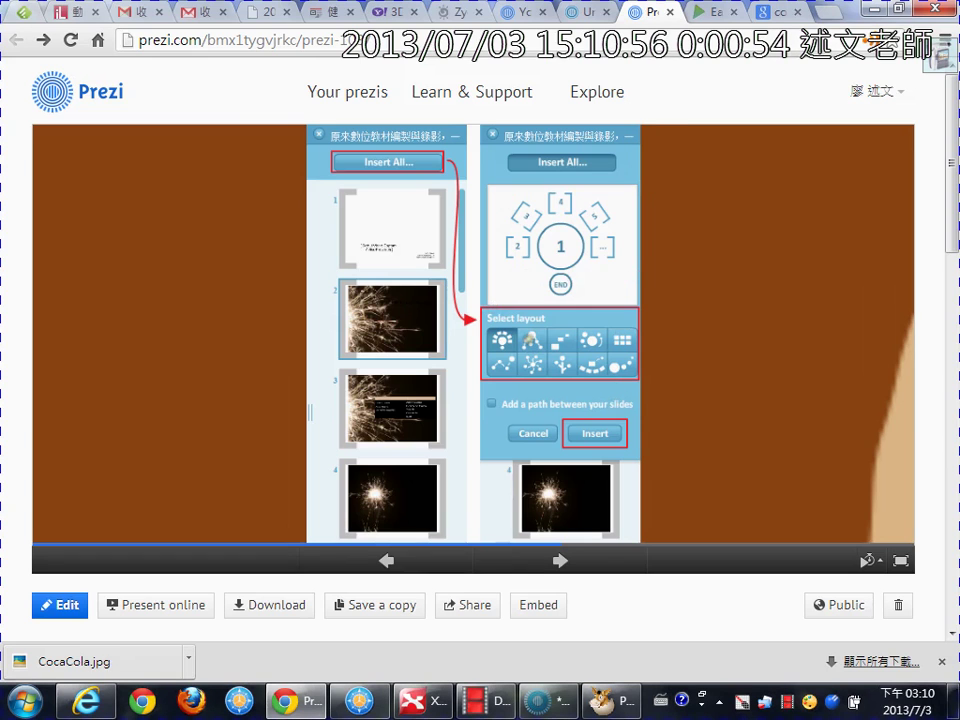
{"action": "left_click", "coordinate": [546, 340]}
{"action": "scroll", "coordinate": [548, 343], "scroll_direction": "up", "scroll_amount": 2}
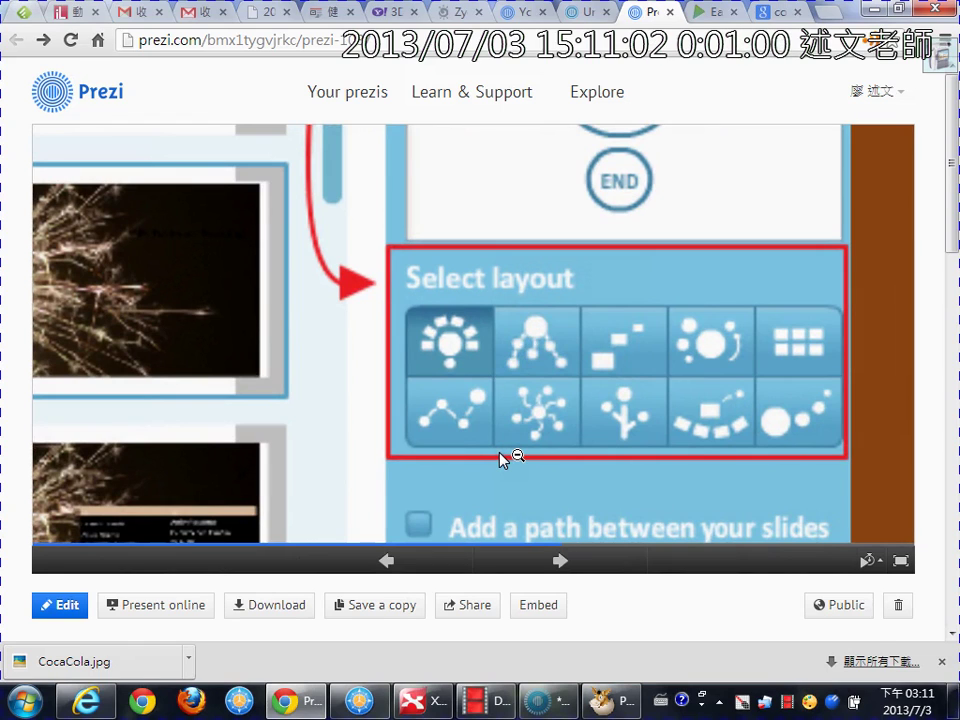
{"action": "scroll", "coordinate": [500, 456], "scroll_direction": "up", "scroll_amount": 1}
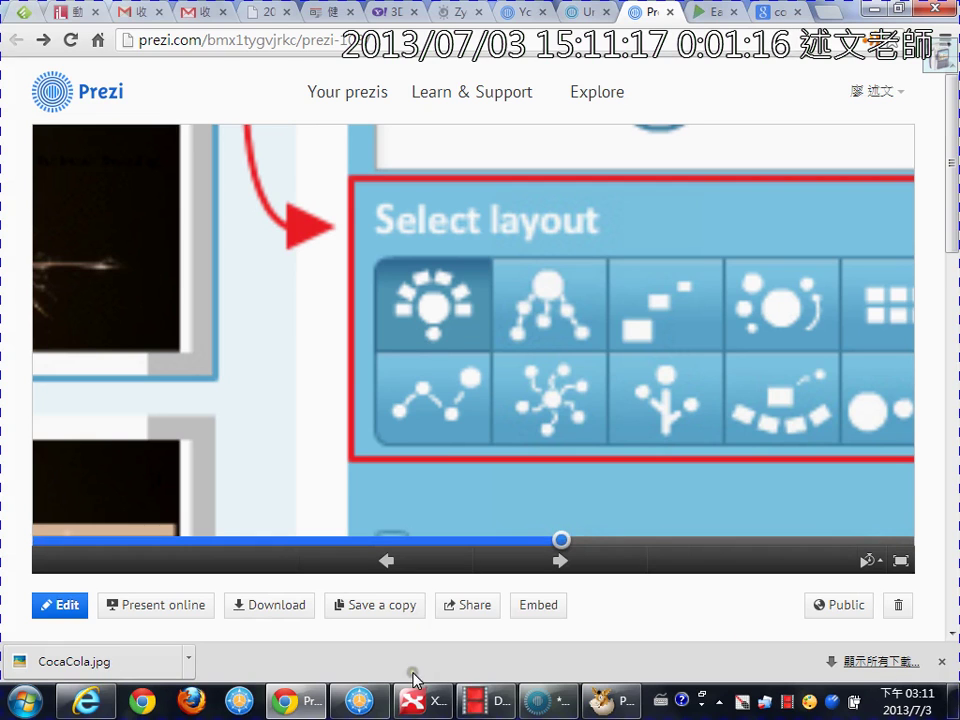
{"action": "left_click", "coordinate": [360, 704]}
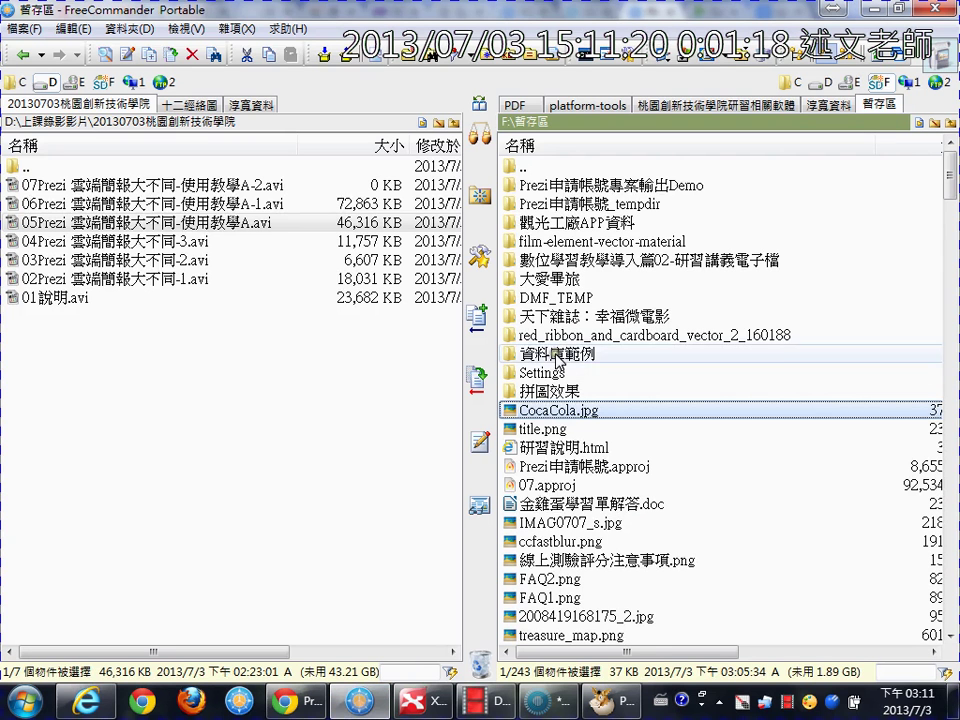
Navigate from the Prezi申請帳號專案輸出Demo folder up to D:\temp
{"action": "left_click", "coordinate": [625, 186]}
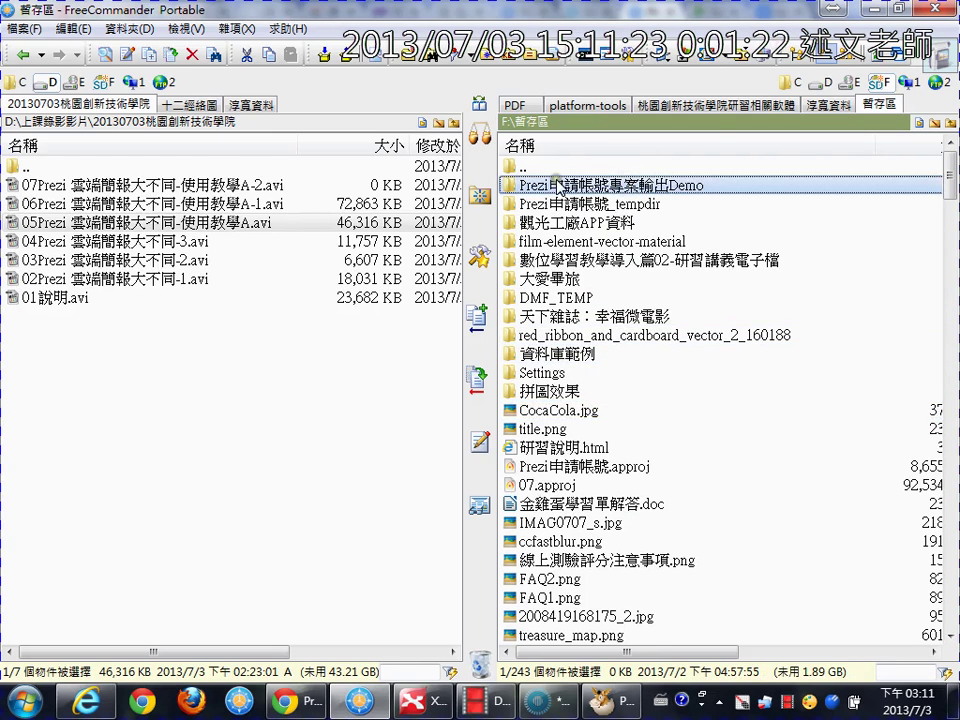
{"action": "double_click", "coordinate": [618, 166]}
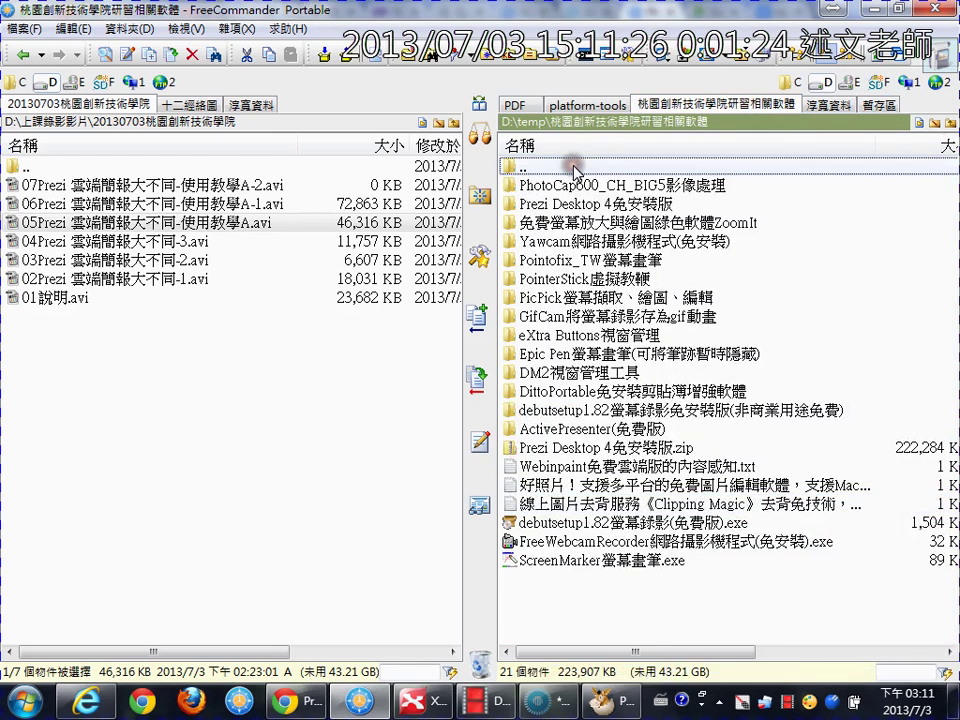
{"action": "double_click", "coordinate": [574, 166]}
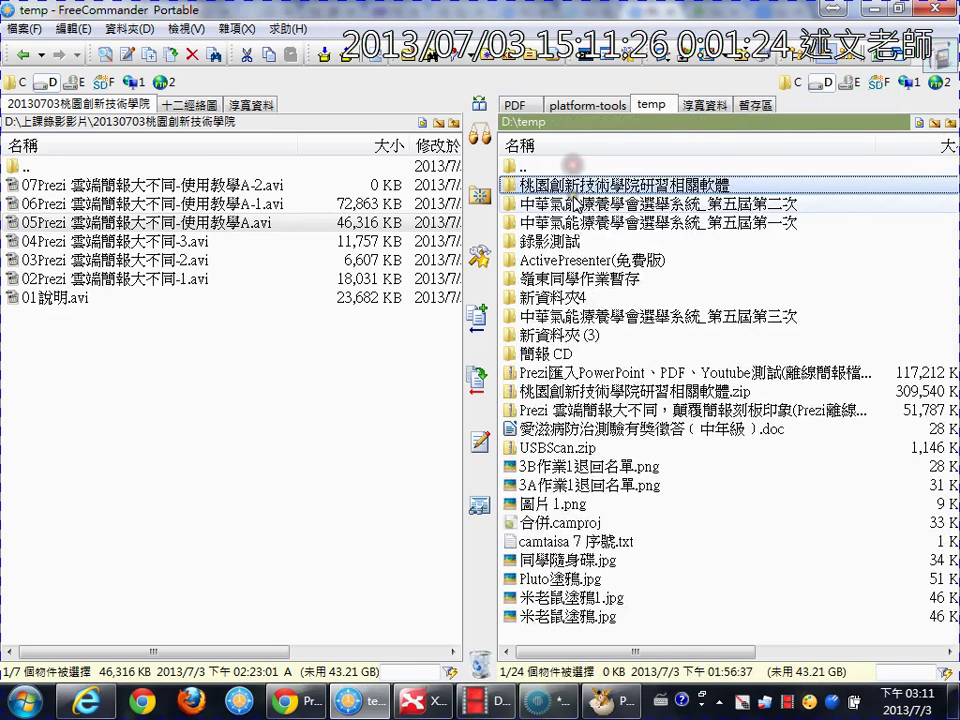
Extract the downloaded Prezi zip into D:\temp with 7-Zip's Extract Here
{"action": "left_click", "coordinate": [592, 380]}
{"action": "right_click", "coordinate": [597, 377]}
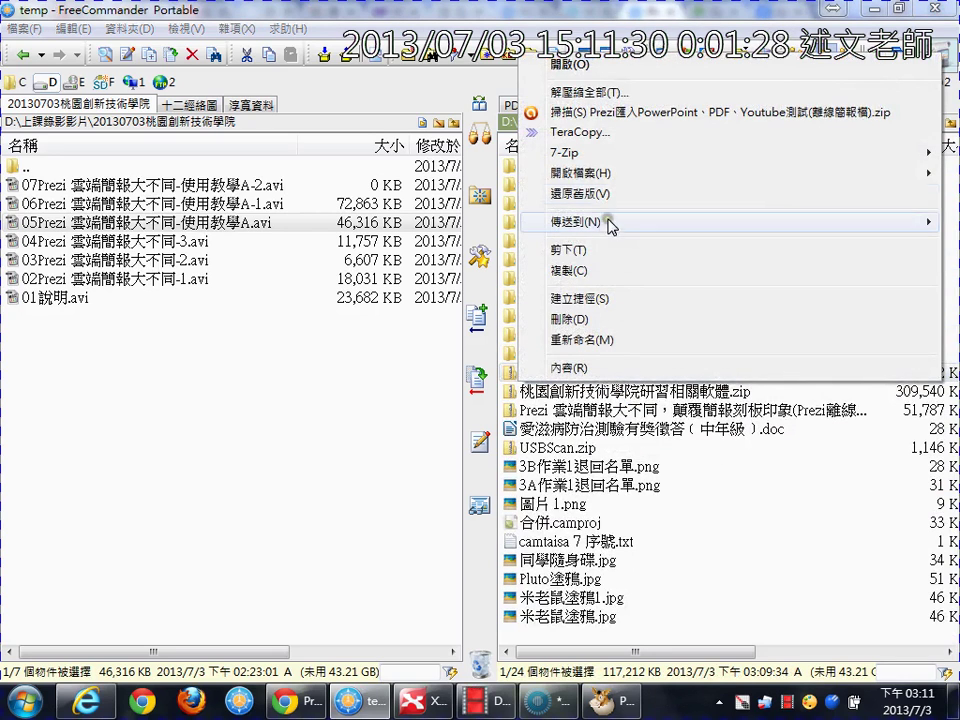
{"action": "left_click", "coordinate": [621, 154]}
{"action": "left_click", "coordinate": [493, 206]}
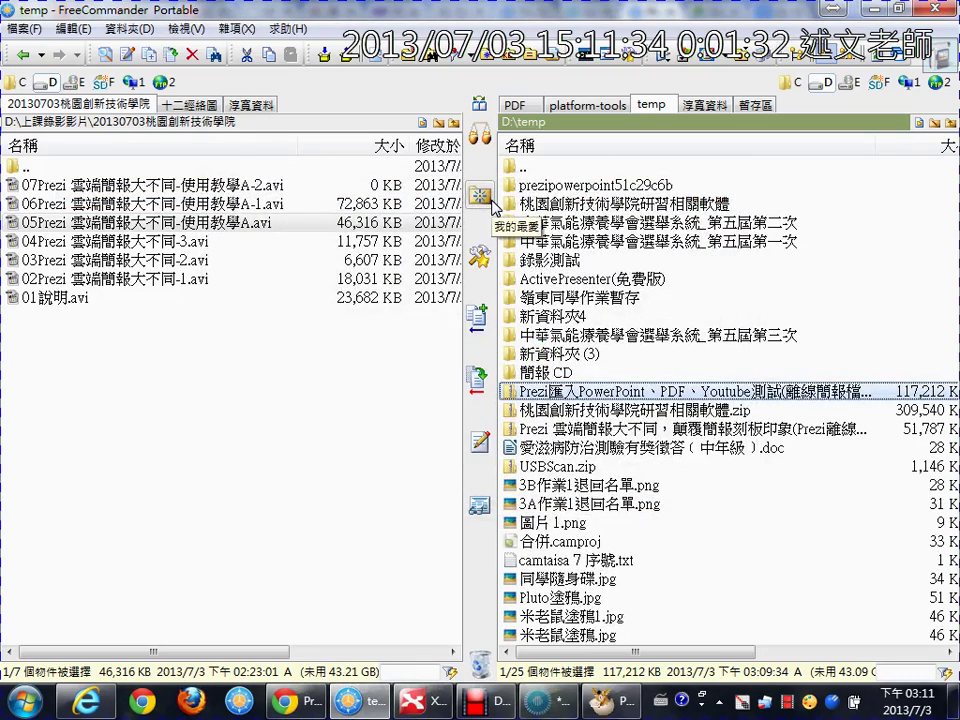
Open the prezipowerpoint51c29c6b folder and run Prezi.exe to start the offline player
{"action": "double_click", "coordinate": [548, 190]}
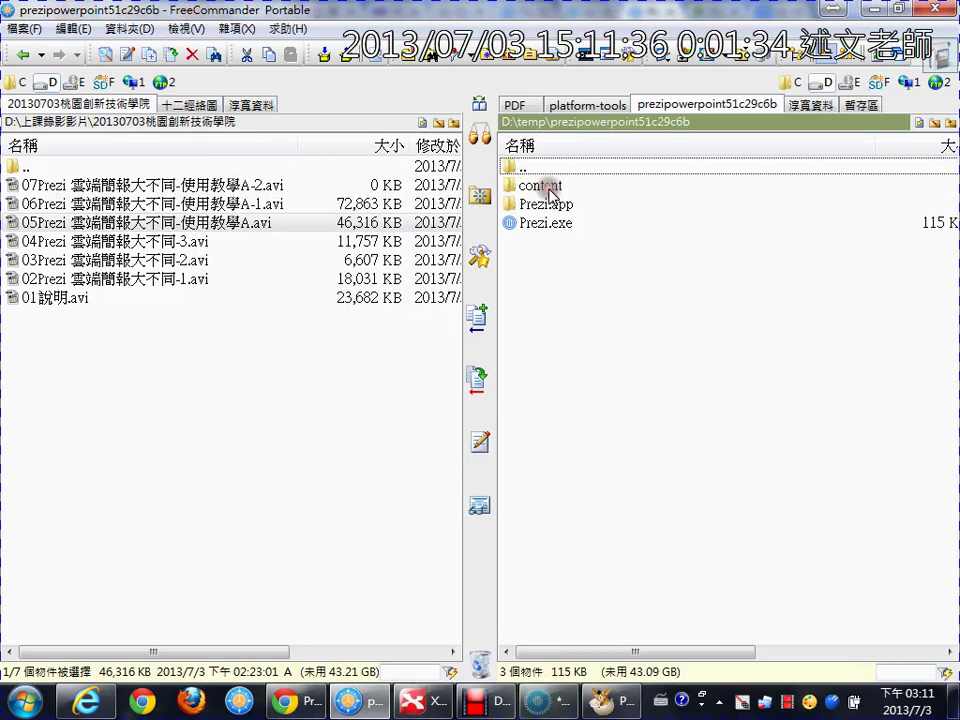
{"action": "left_click", "coordinate": [553, 223]}
{"action": "double_click", "coordinate": [552, 225]}
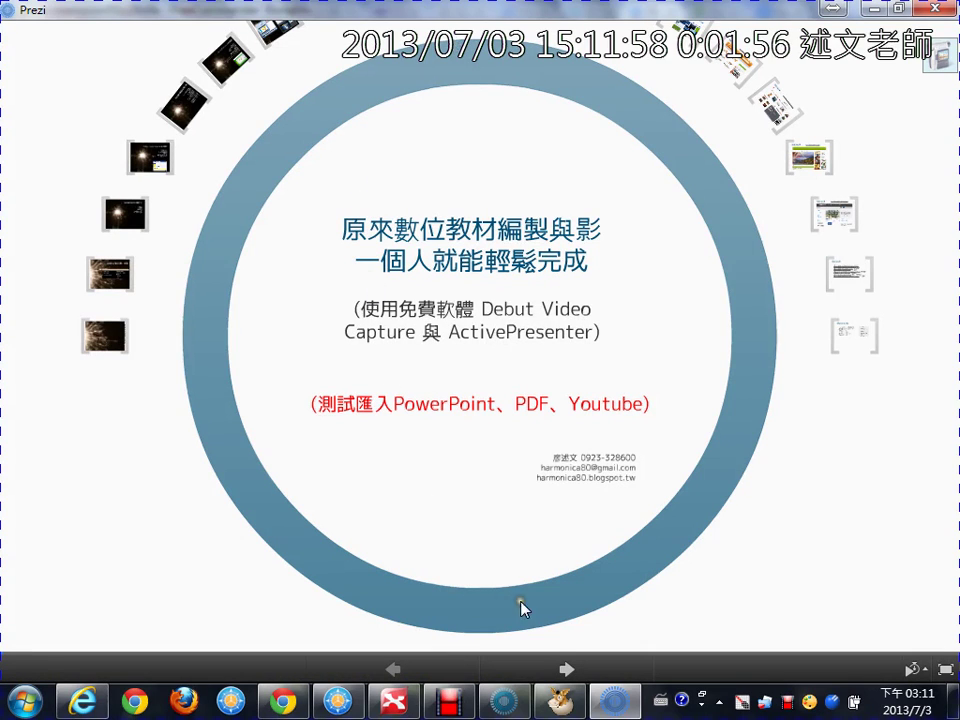
Advance to the imported Chinatimes PDF article, zoom and pan across it, then step on to 考題
{"action": "left_click", "coordinate": [564, 667]}
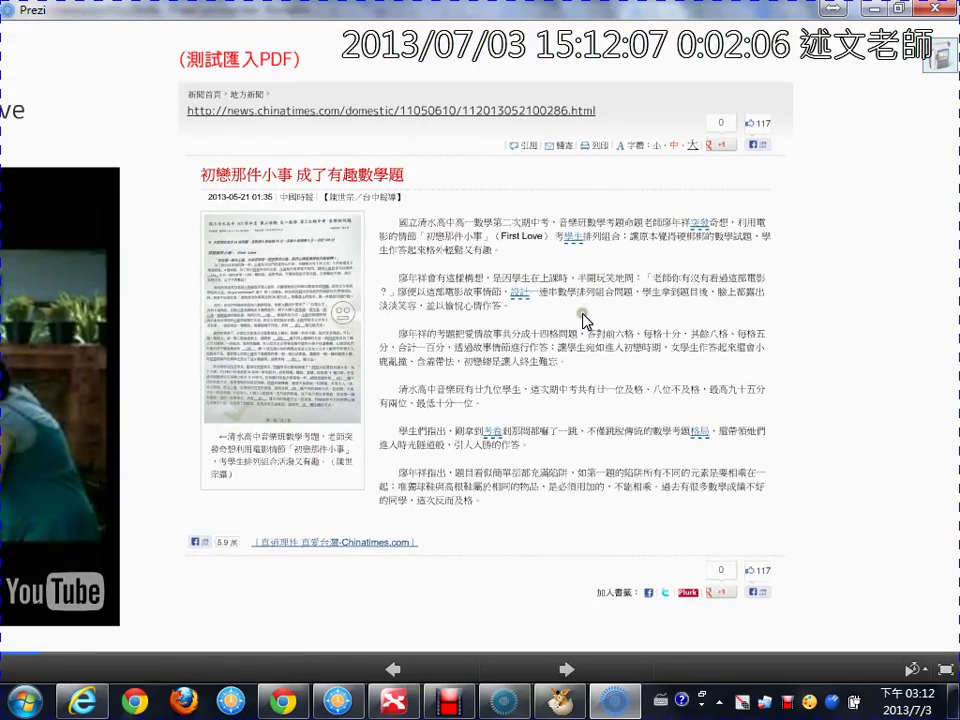
{"action": "scroll", "coordinate": [586, 314], "scroll_direction": "up", "scroll_amount": 3}
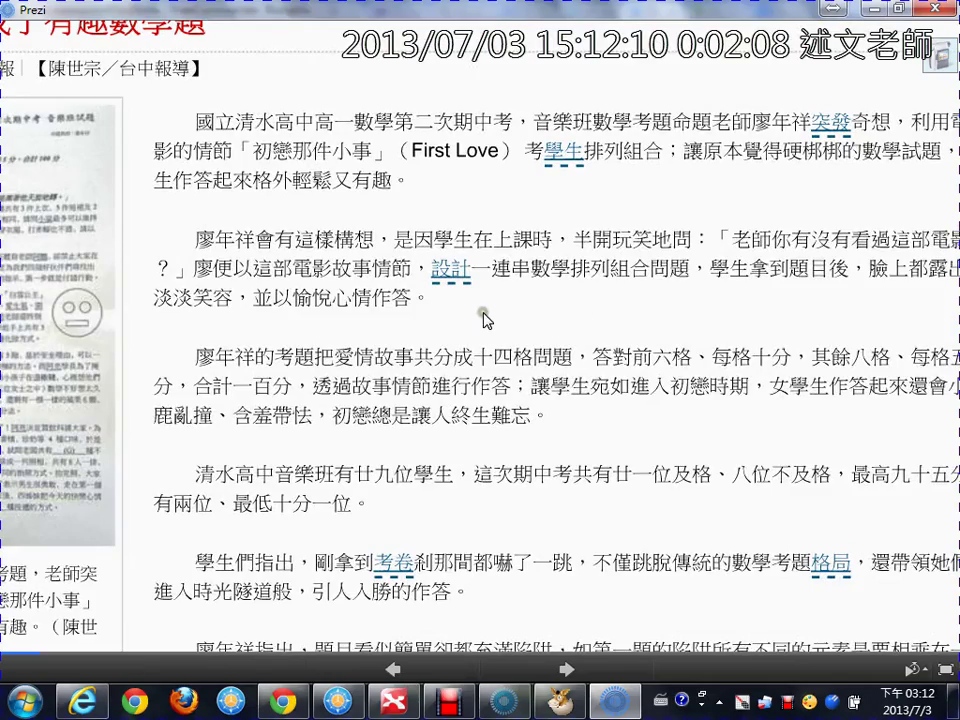
{"action": "left_click_drag", "start_coordinate": [484, 314], "coordinate": [880, 352]}
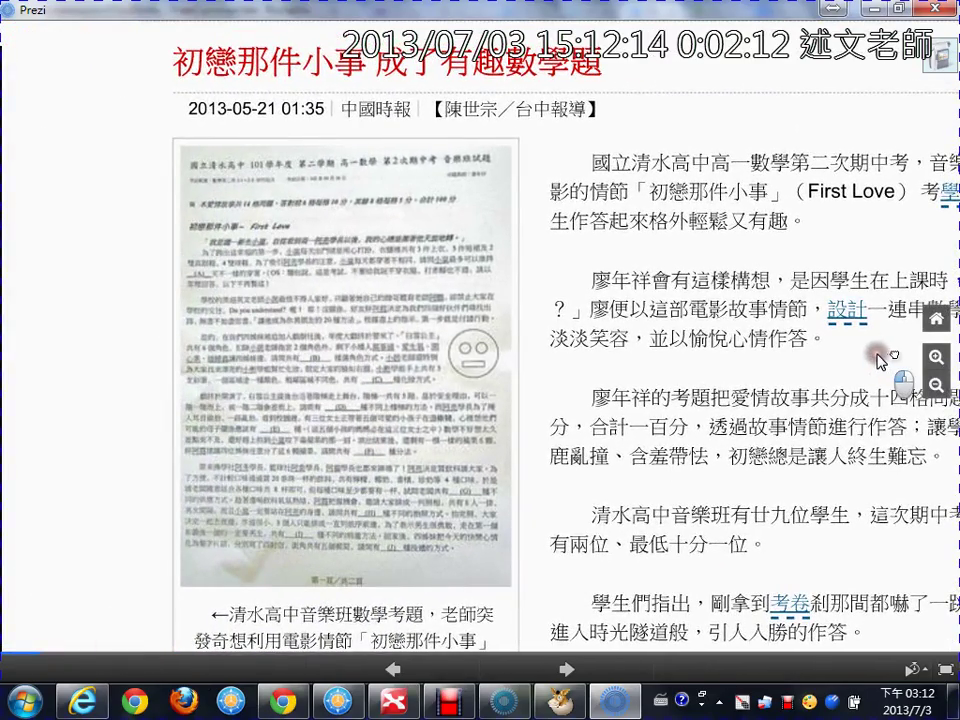
{"action": "left_click_drag", "start_coordinate": [883, 358], "coordinate": [735, 117]}
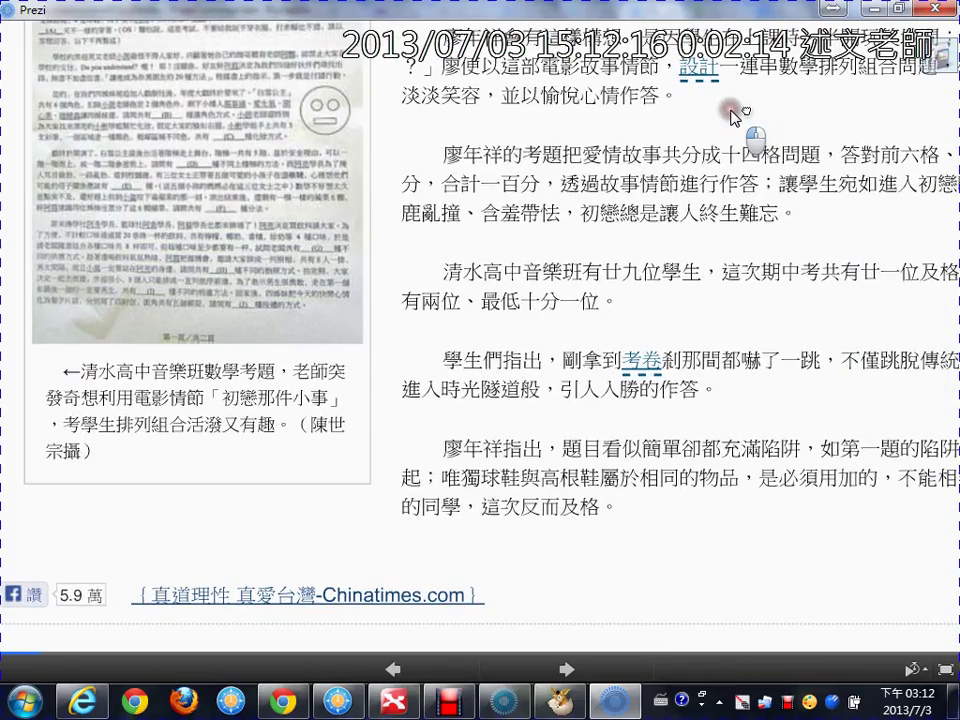
{"action": "left_click", "coordinate": [563, 672]}
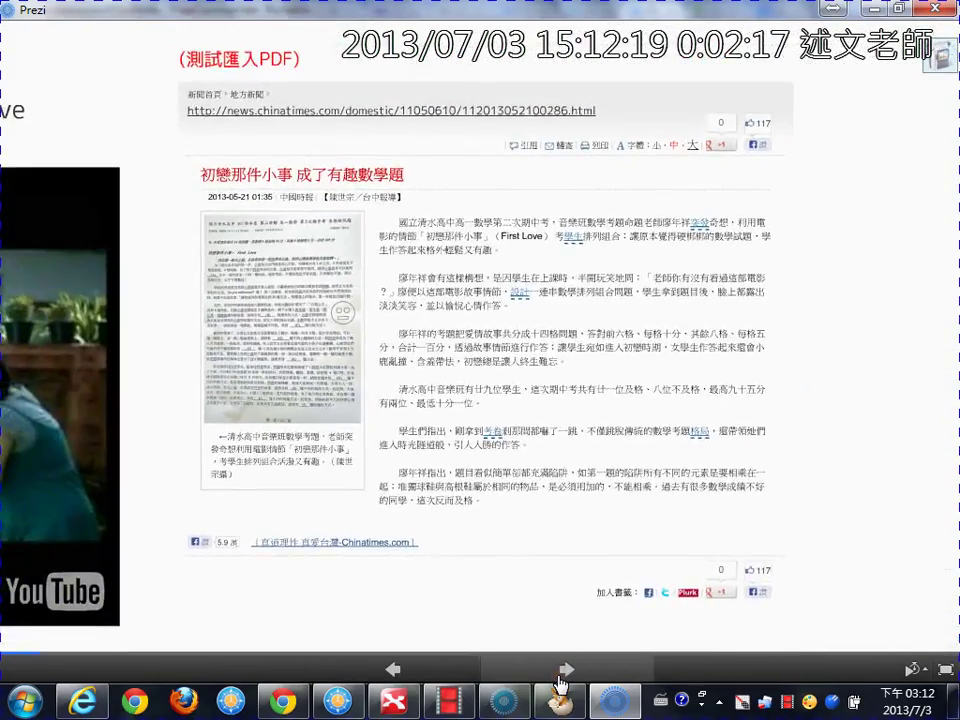
{"action": "left_click", "coordinate": [563, 670]}
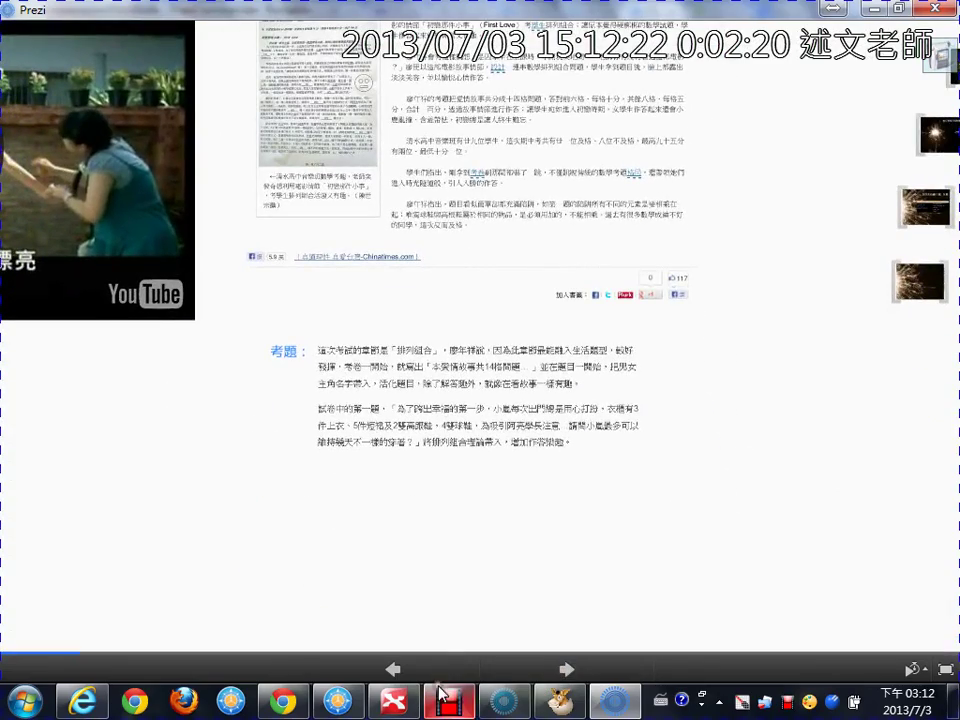
Advance to the embedded YouTube trailer and outline its title 初戀那件小事 in red
{"action": "left_click", "coordinate": [293, 435]}
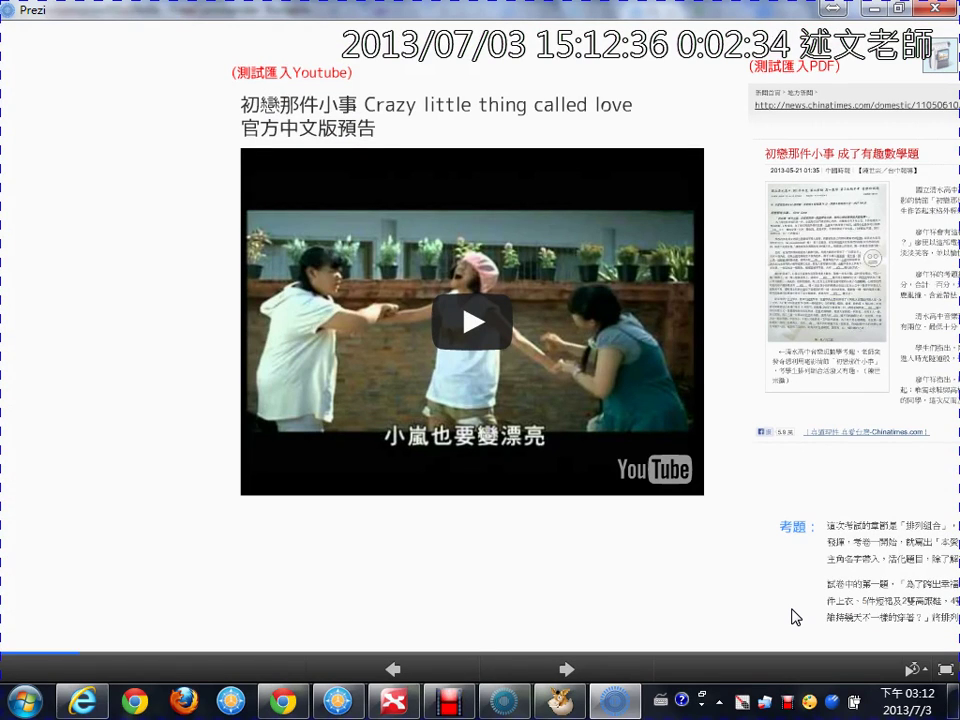
{"action": "mouse_move", "coordinate": [344, 220]}
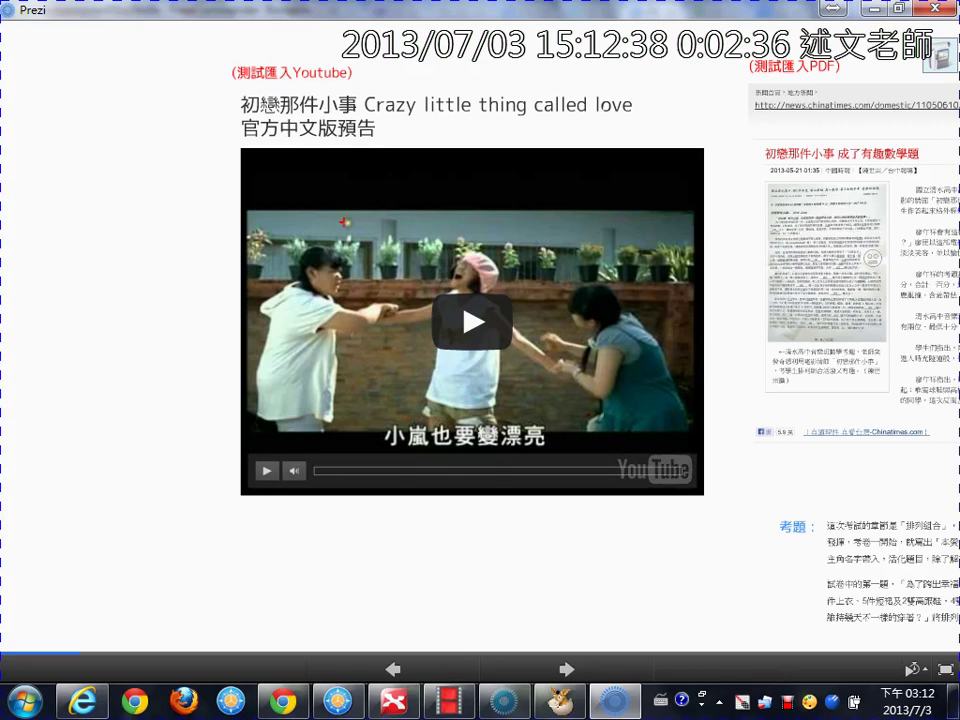
{"action": "left_click_drag", "start_coordinate": [218, 89], "coordinate": [381, 118]}
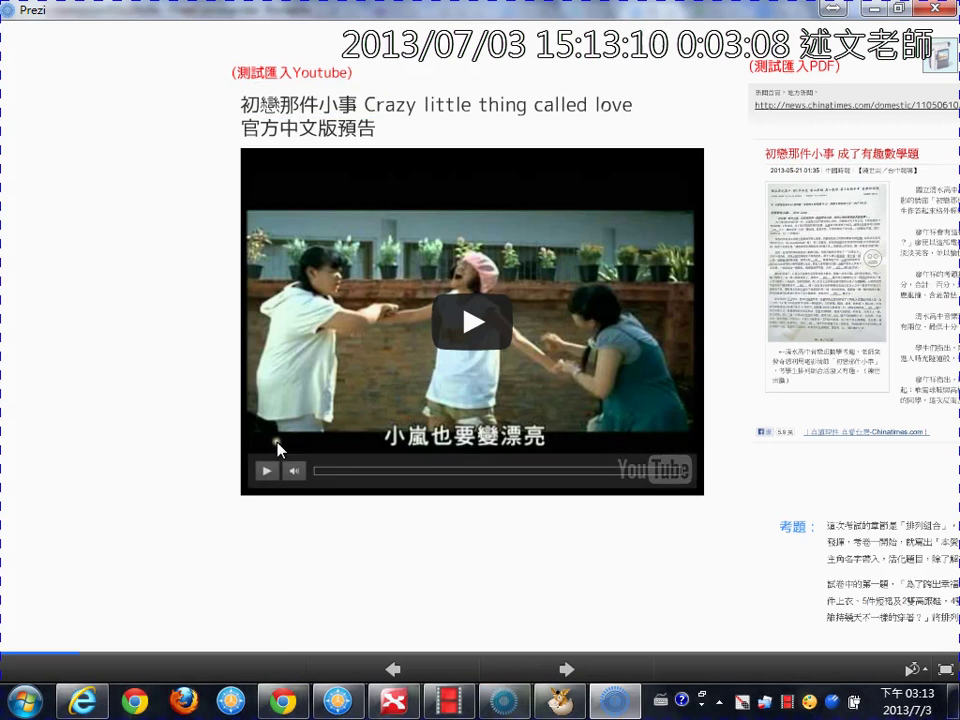
Play the YouTube trailer enlarged, then pause it partway through
{"action": "left_click", "coordinate": [480, 336]}
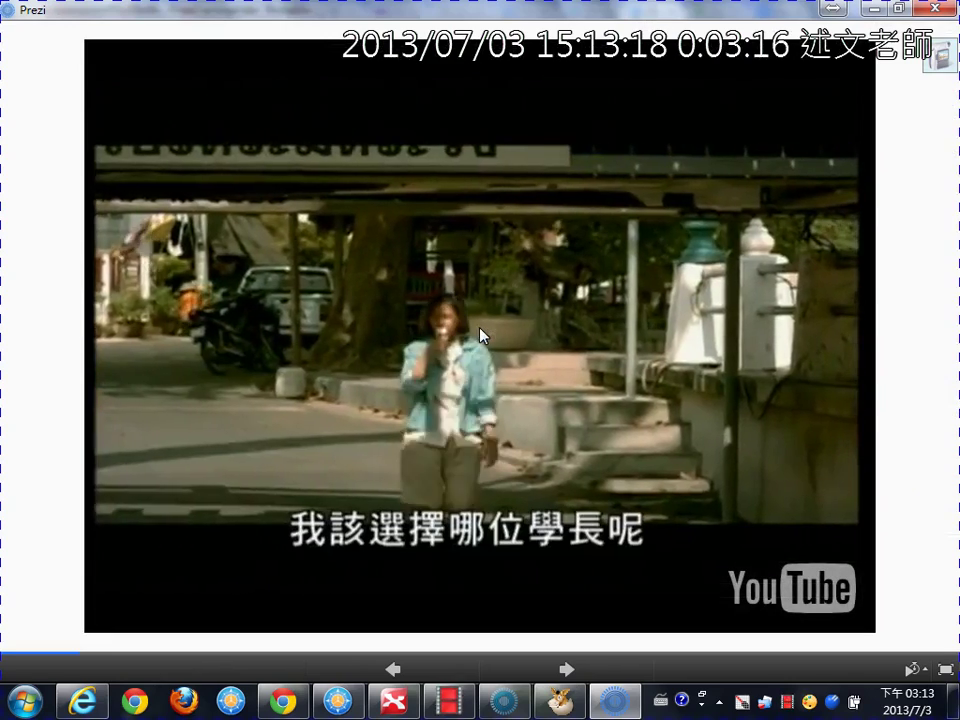
{"action": "mouse_move", "coordinate": [475, 309]}
{"action": "left_click", "coordinate": [137, 591]}
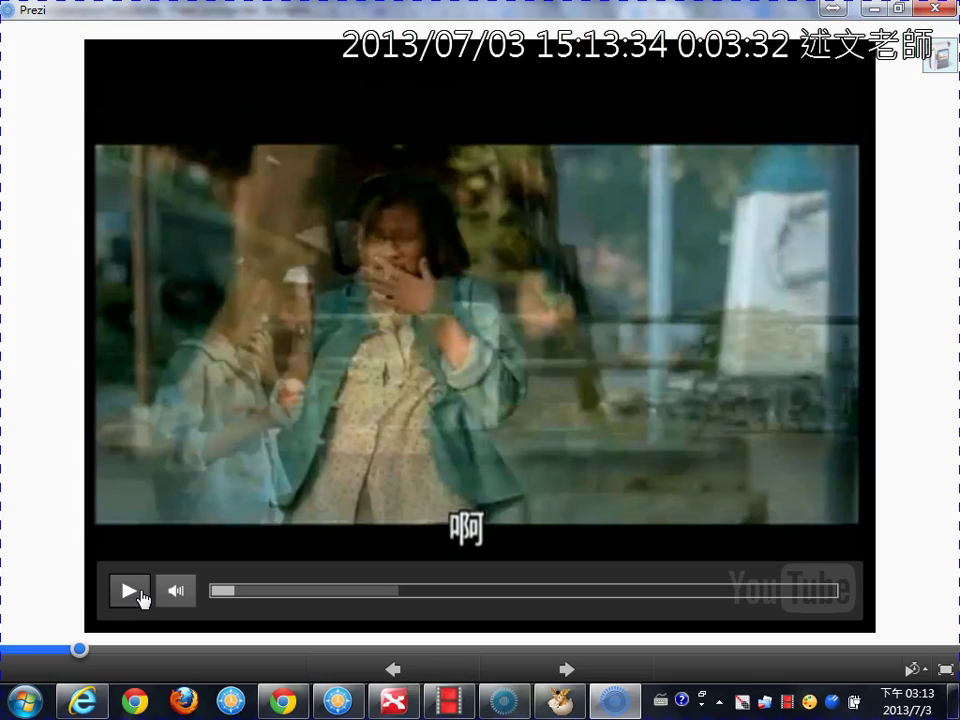
Advance to the news article frame, zoom in and pan across its text, zoom out, and advance again
{"action": "left_click", "coordinate": [548, 672]}
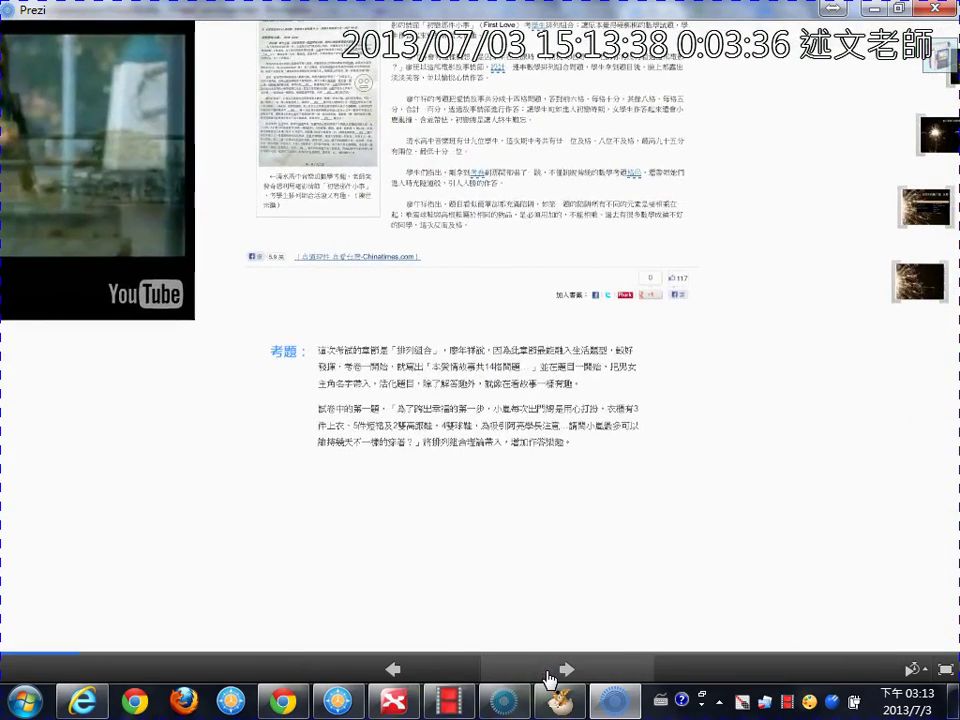
{"action": "scroll", "coordinate": [530, 378], "scroll_direction": "up", "scroll_amount": 2}
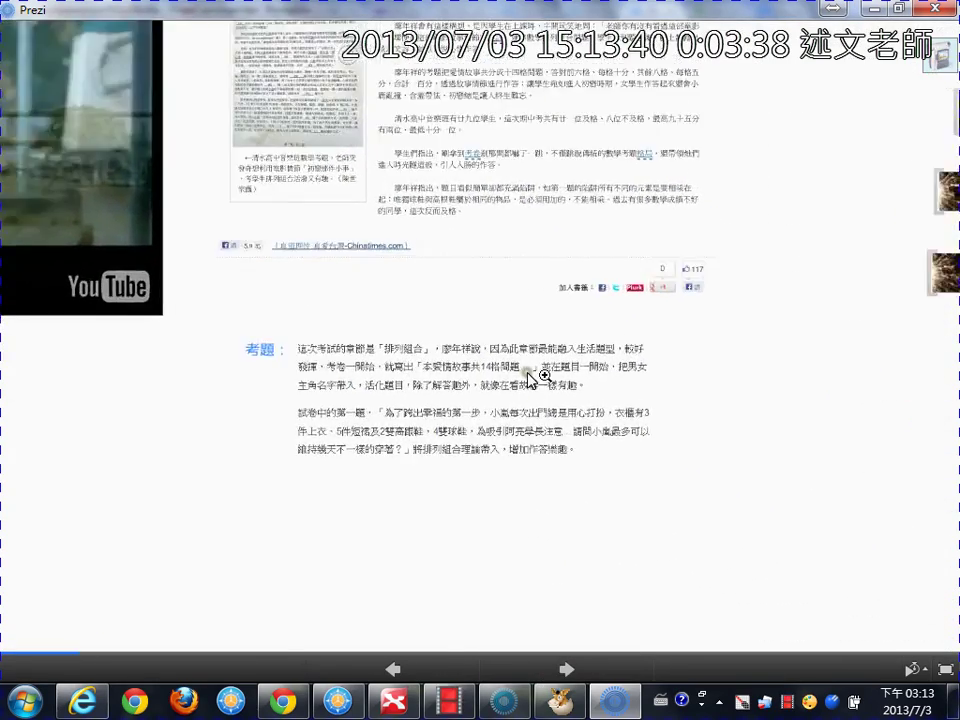
{"action": "scroll", "coordinate": [530, 378], "scroll_direction": "up", "scroll_amount": 2}
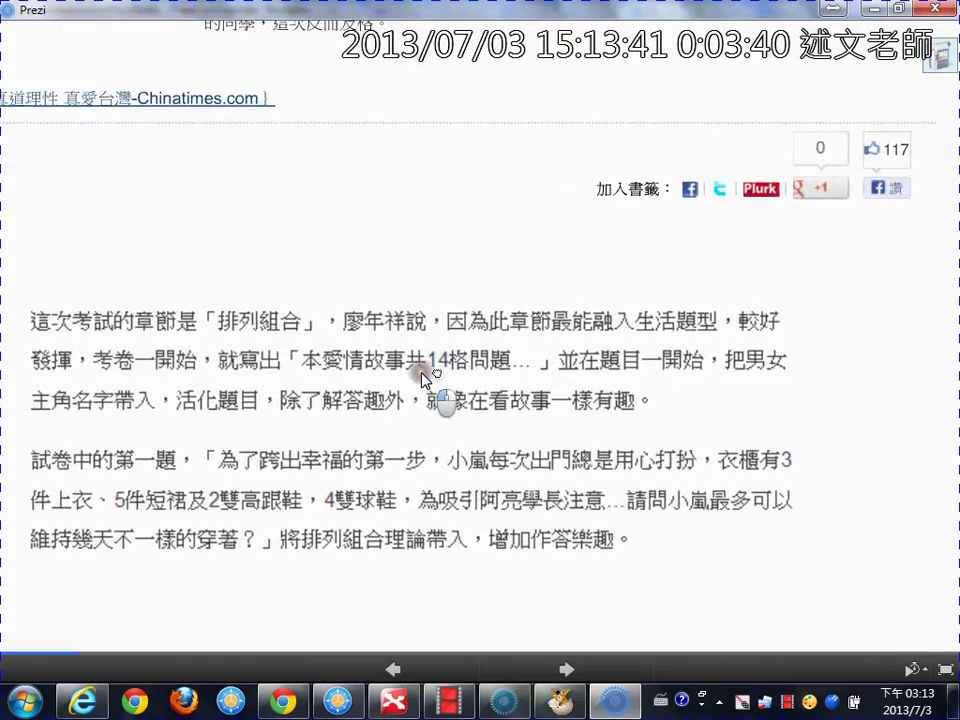
{"action": "mouse_move", "coordinate": [428, 373]}
{"action": "left_mouse_down"}
{"action": "mouse_move", "coordinate": [474, 254]}
{"action": "mouse_move", "coordinate": [468, 231]}
{"action": "left_mouse_up"}
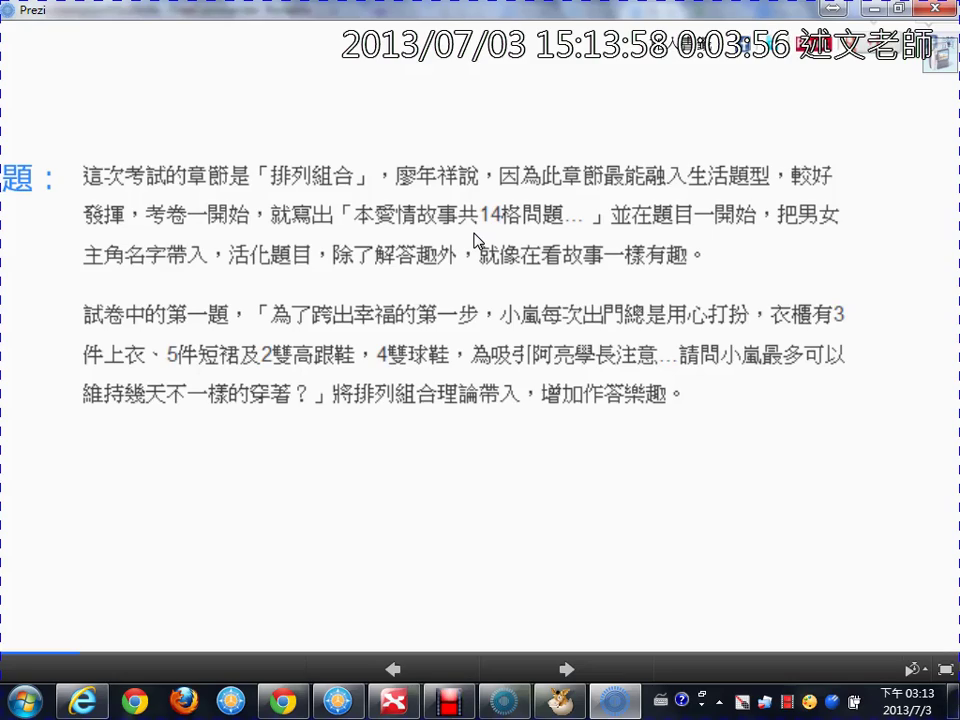
{"action": "scroll", "coordinate": [472, 283], "scroll_direction": "down", "scroll_amount": 1}
{"action": "scroll", "coordinate": [497, 386], "scroll_direction": "down", "scroll_amount": 2}
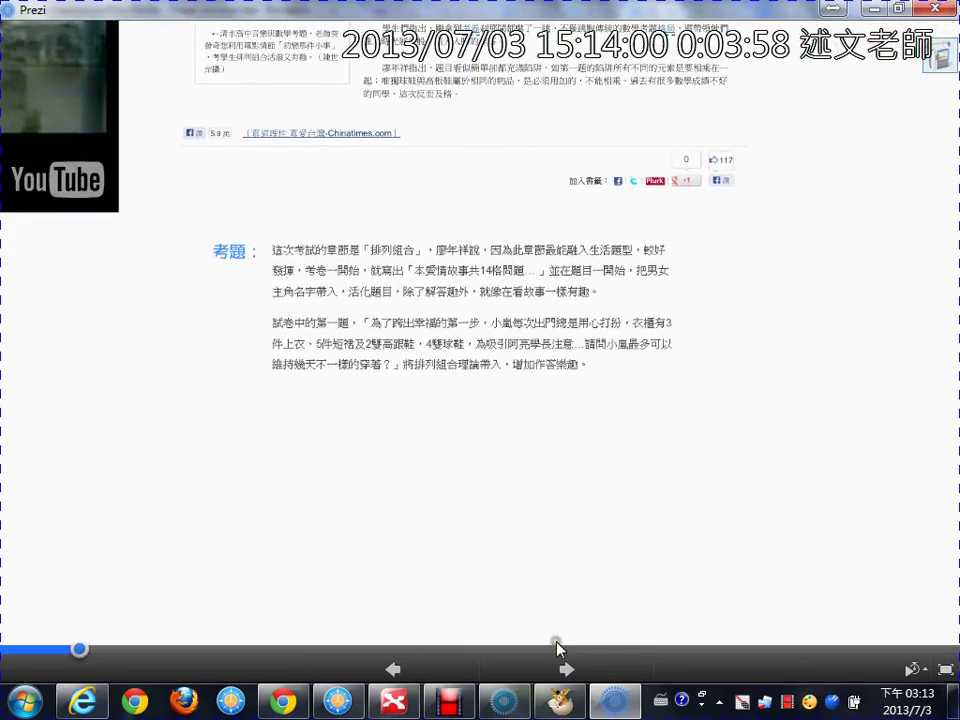
{"action": "left_click", "coordinate": [576, 683]}
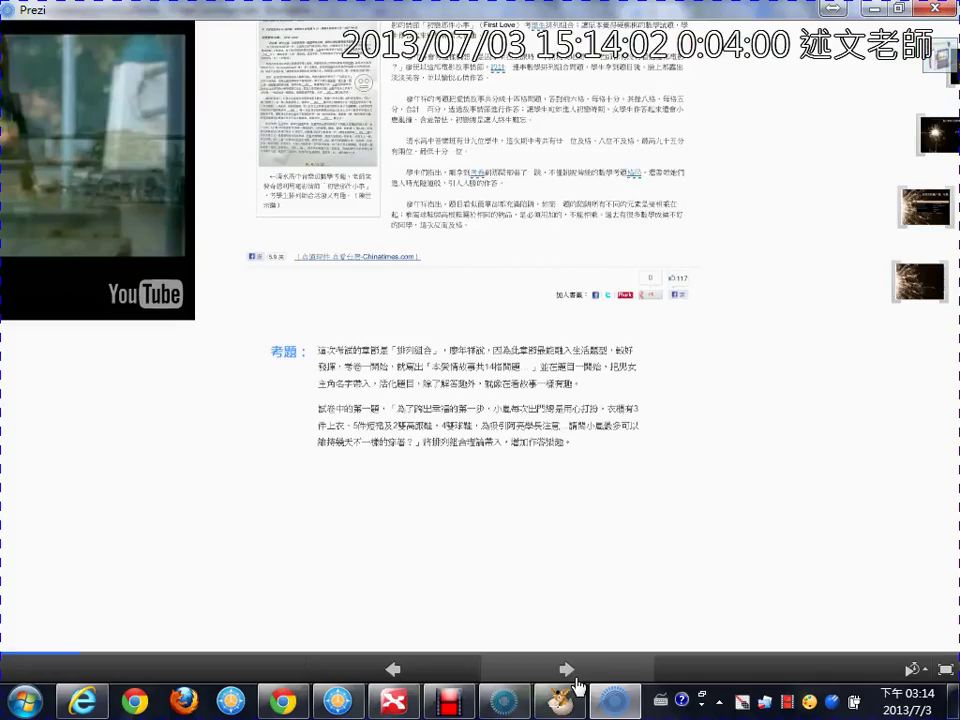
Advance past the sparkler photo to the paid/free recording software slide and underline its title in red
{"action": "left_click", "coordinate": [576, 683]}
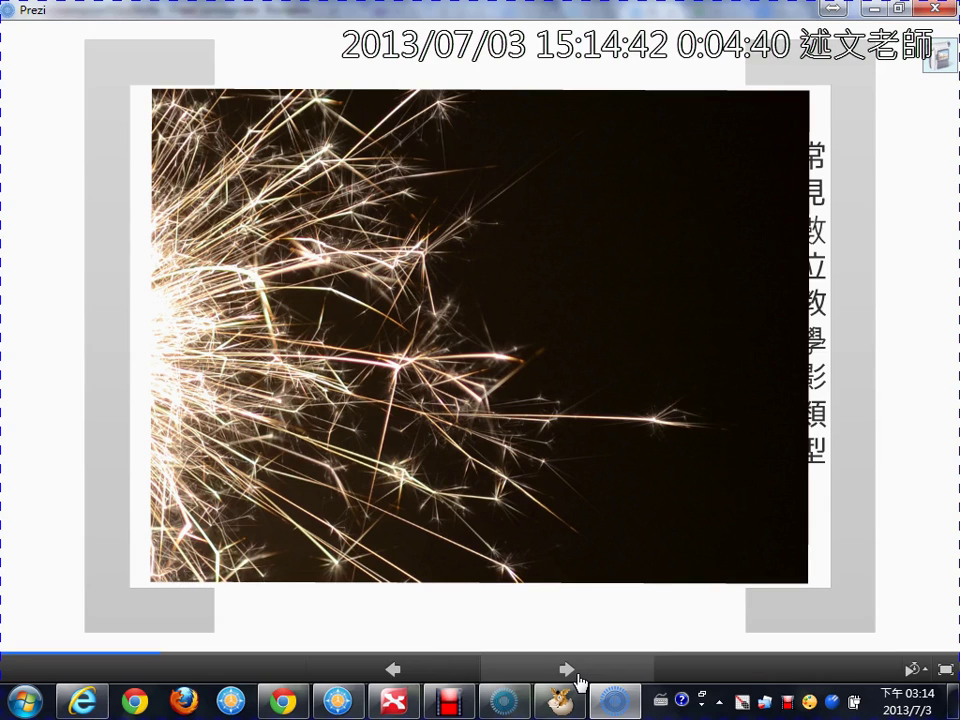
{"action": "left_click", "coordinate": [577, 676]}
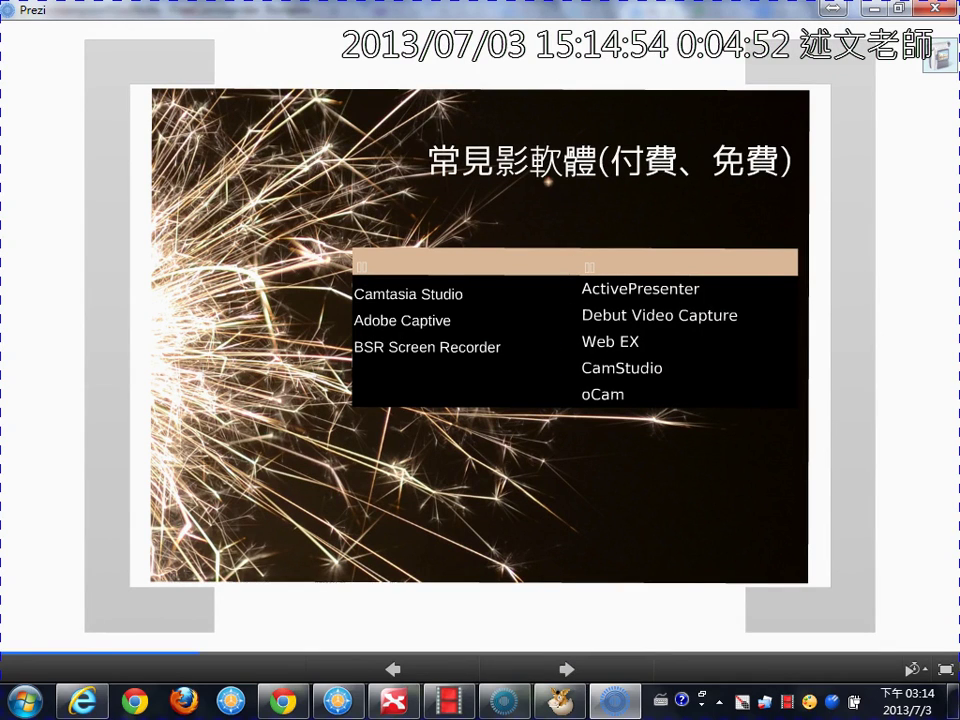
{"action": "left_click_drag", "start_coordinate": [550, 181], "coordinate": [462, 184]}
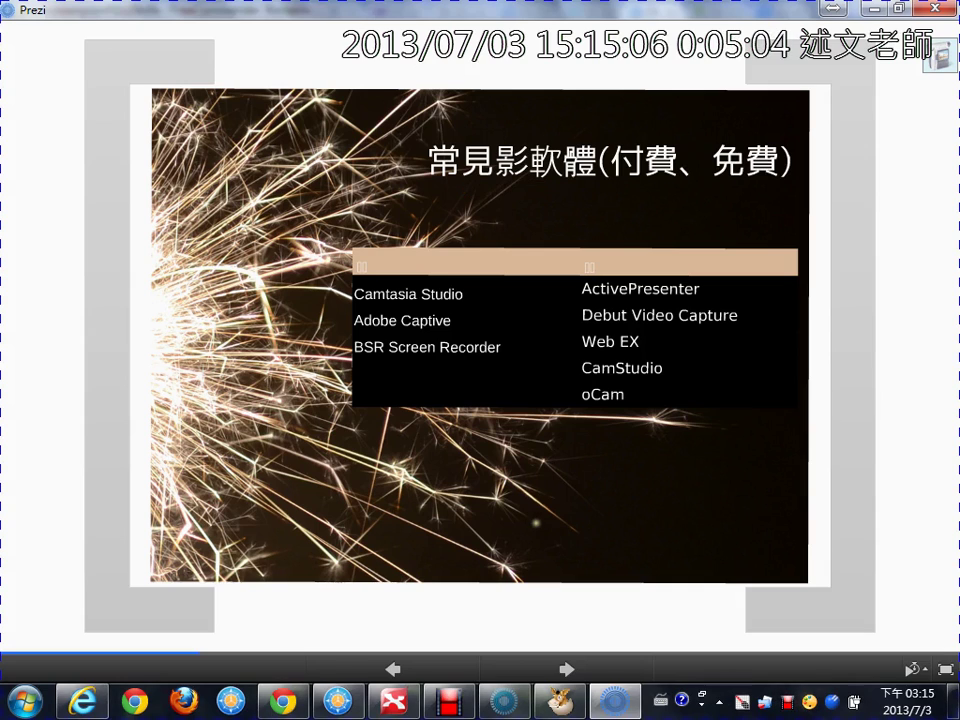
Advance three slides with the Right arrow key, then drag the progress knob back to the first step
{"action": "key", "text": "Right"}
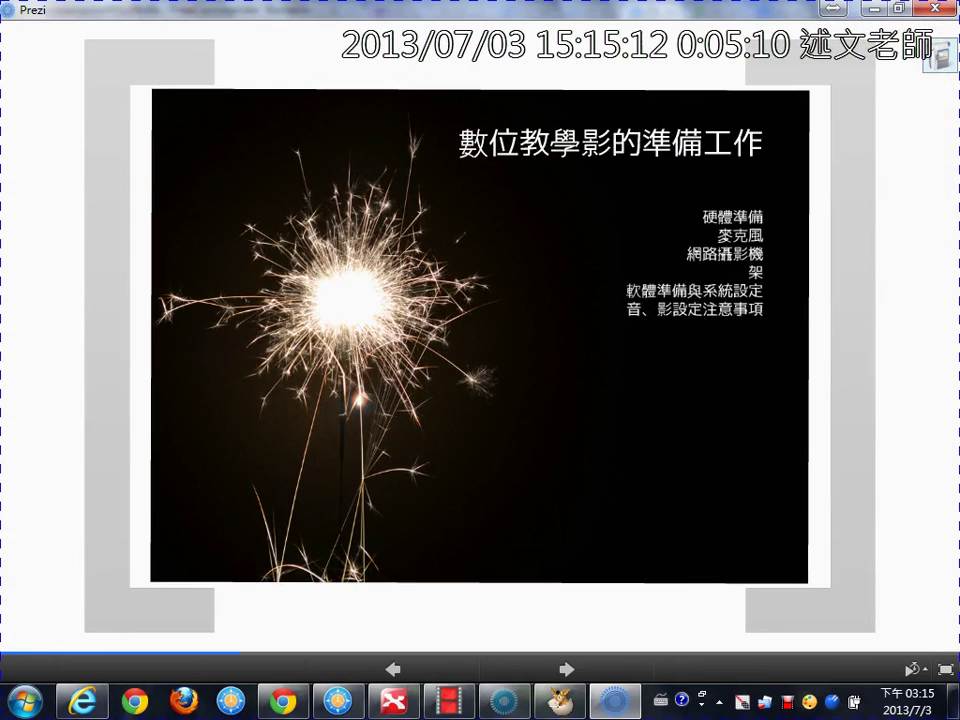
{"action": "key", "text": "Right"}
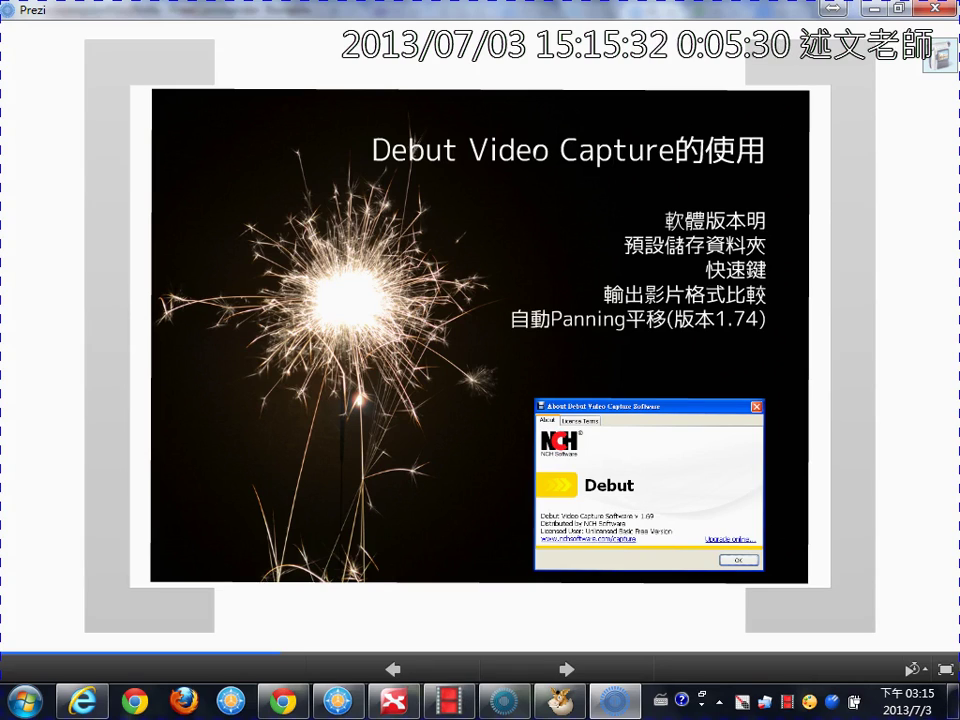
{"action": "key", "text": "Right"}
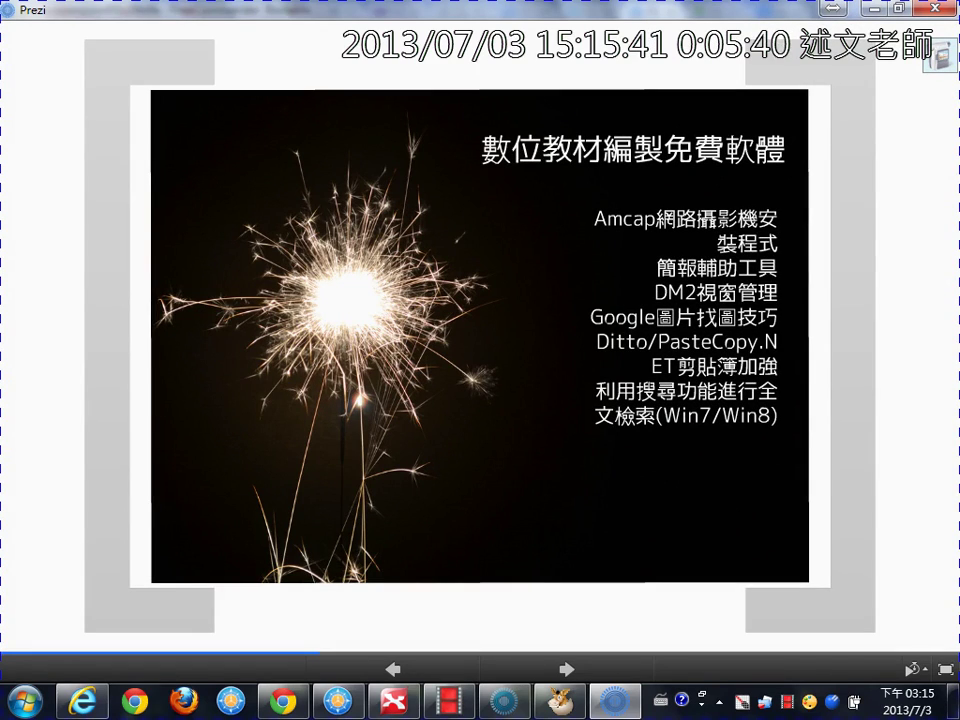
{"action": "left_click_drag", "start_coordinate": [319, 649], "coordinate": [14, 653]}
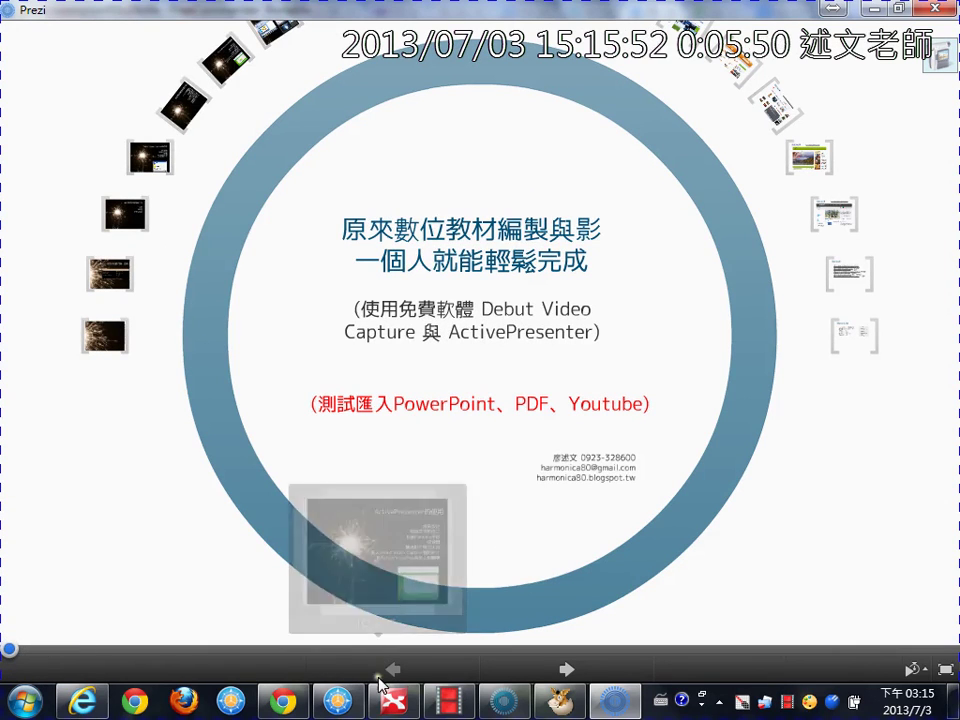
Bring up the online Prezi, zoom out, and circle the slide panels in red, then clear it
{"action": "left_click", "coordinate": [290, 702]}
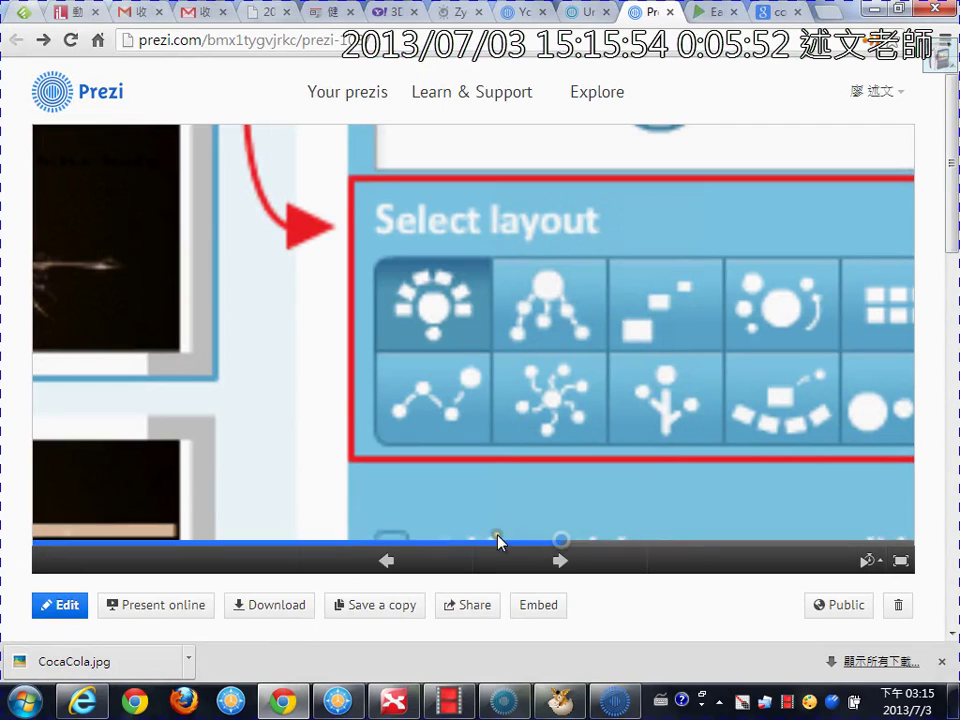
{"action": "scroll", "coordinate": [469, 394], "scroll_direction": "down", "scroll_amount": 3}
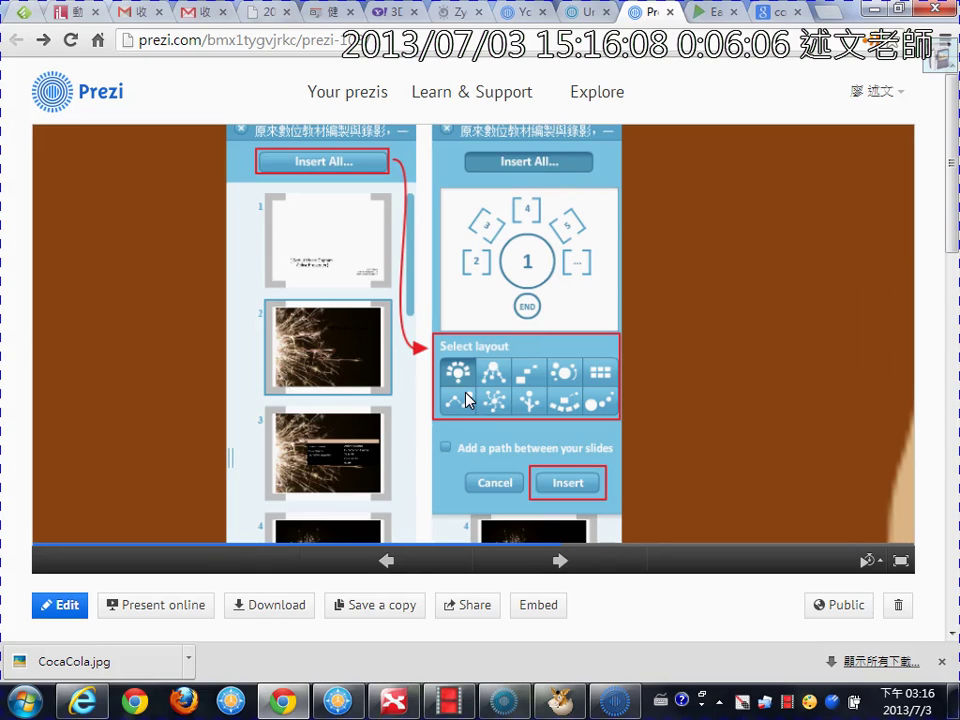
{"action": "left_click_drag", "start_coordinate": [513, 433], "coordinate": [425, 580]}
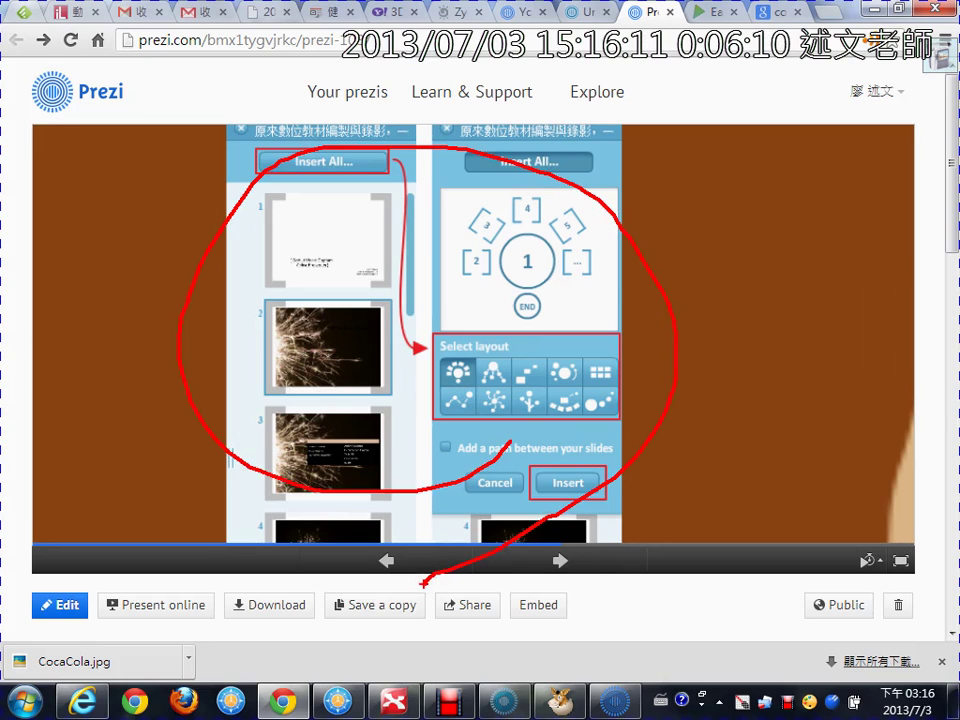
{"action": "key", "text": "Escape"}
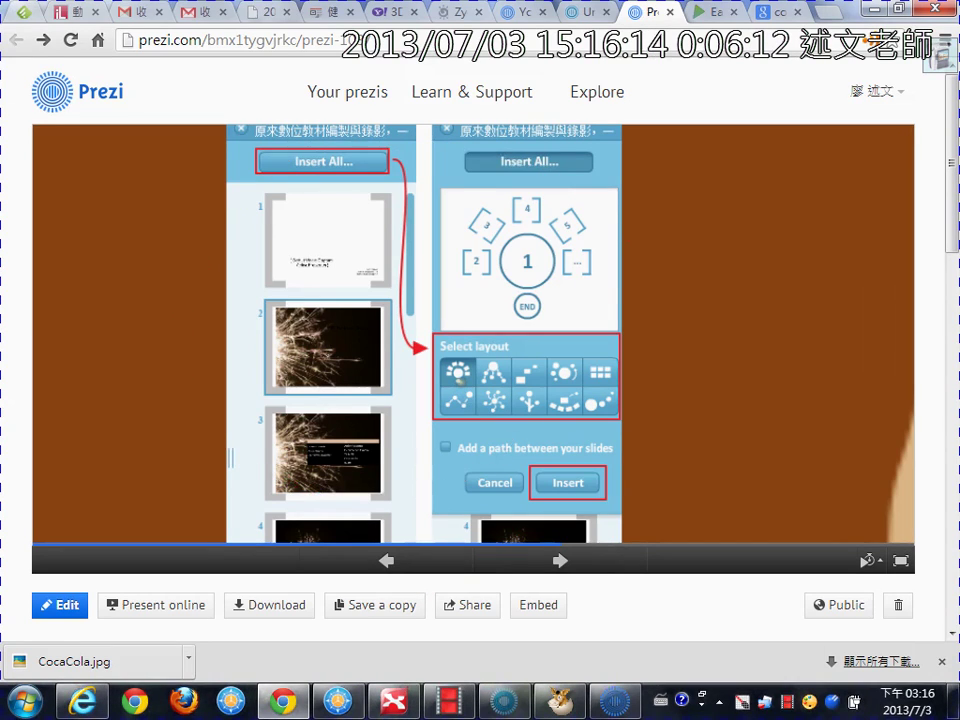
Advance three steps via the circular-path overview to the tilted Prezi Desktop, PhotoCap and PicPick card
{"action": "left_click", "coordinate": [565, 568]}
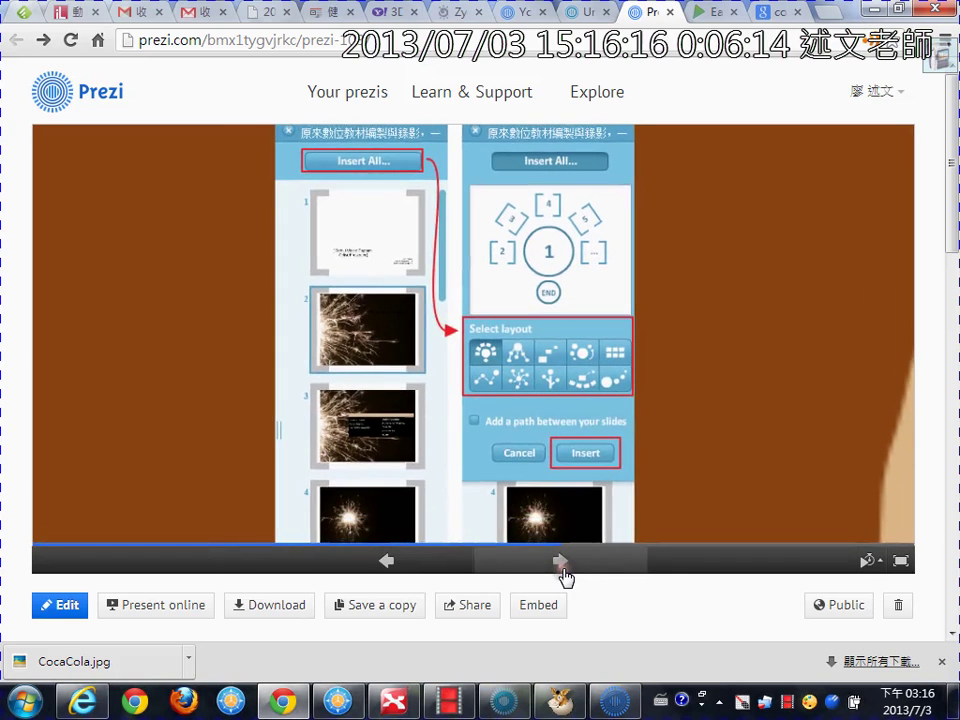
{"action": "left_click", "coordinate": [563, 568]}
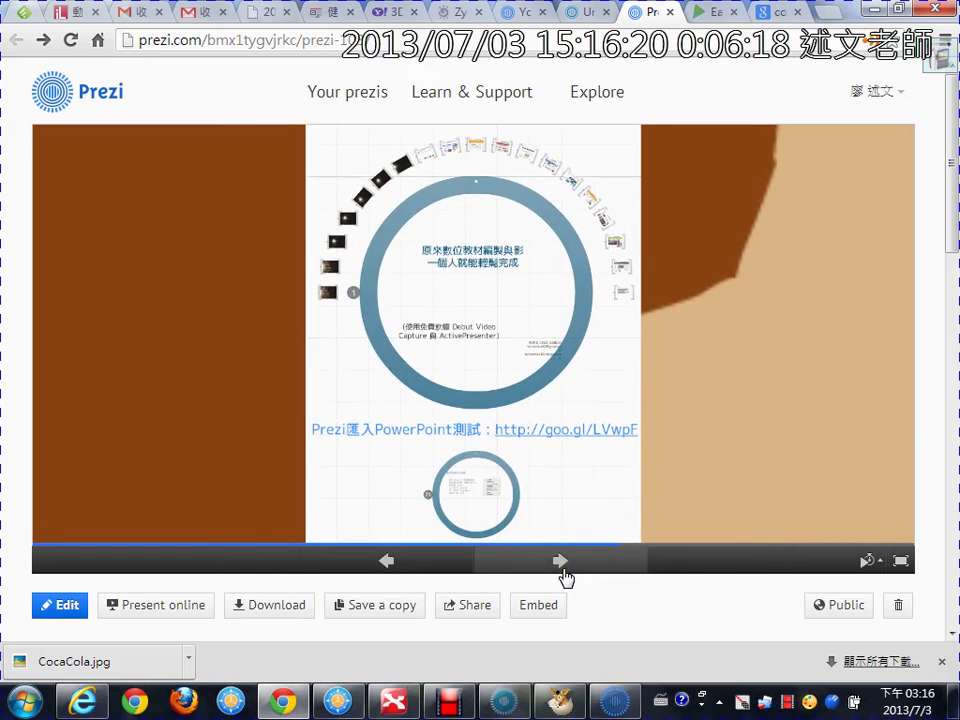
{"action": "left_click", "coordinate": [562, 562]}
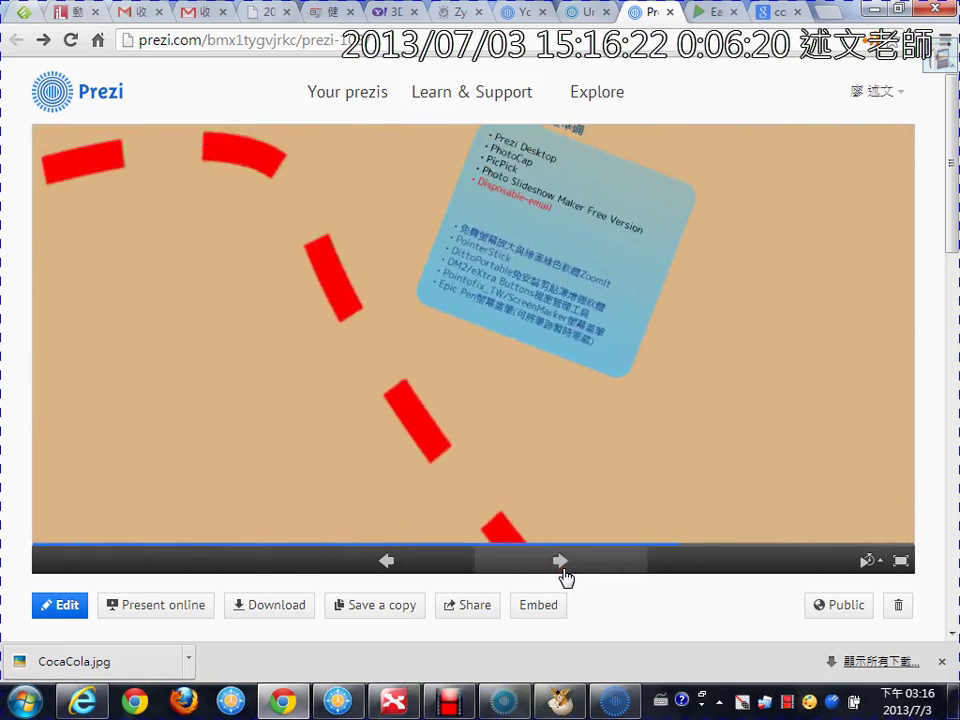